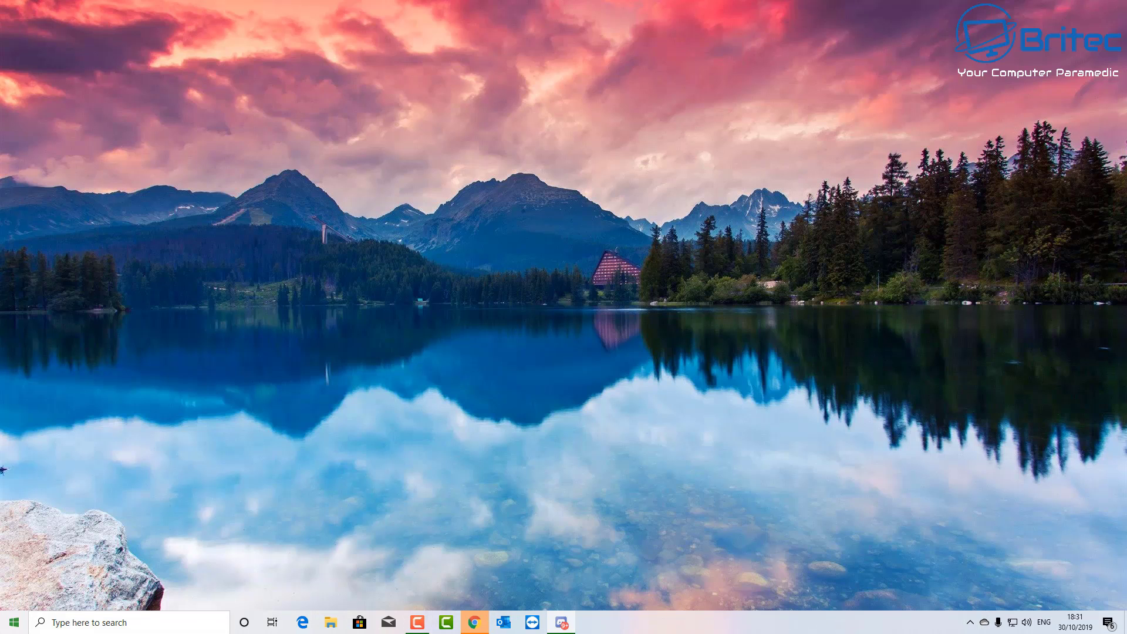
Open Settings from the Start menu and go to Personalization > Colors
click(14, 622)
click(14, 568)
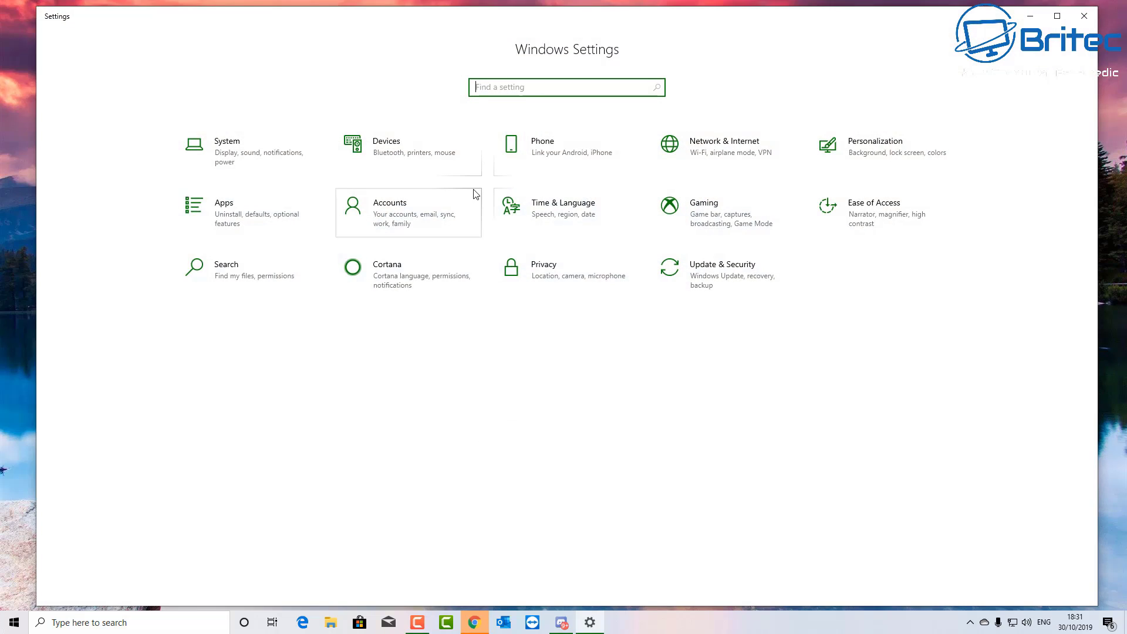
click(856, 148)
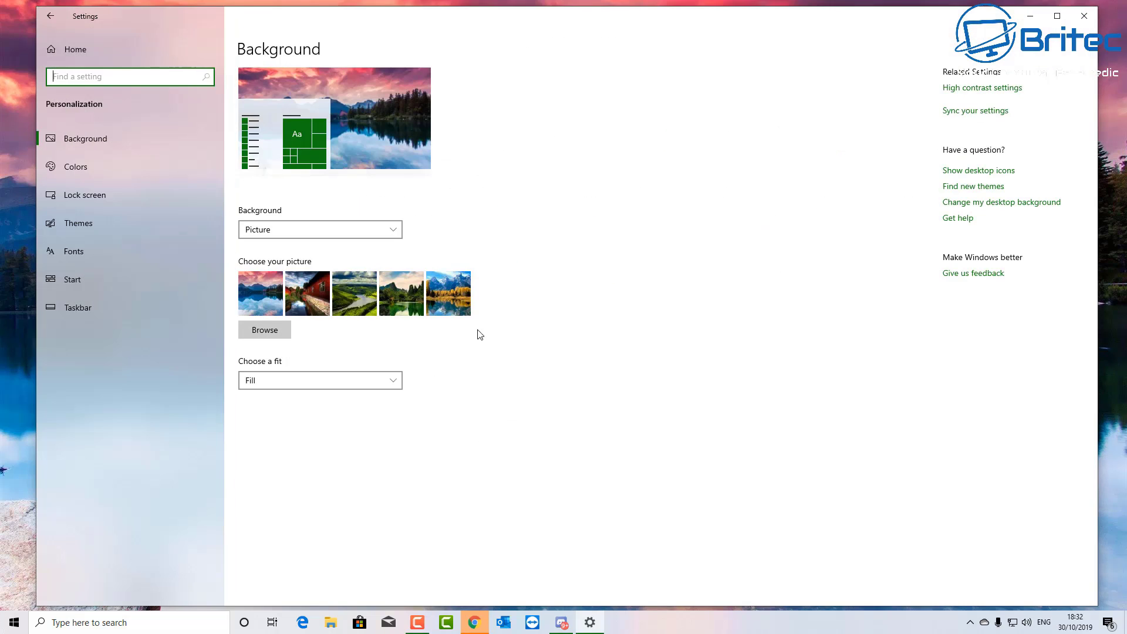
click(76, 170)
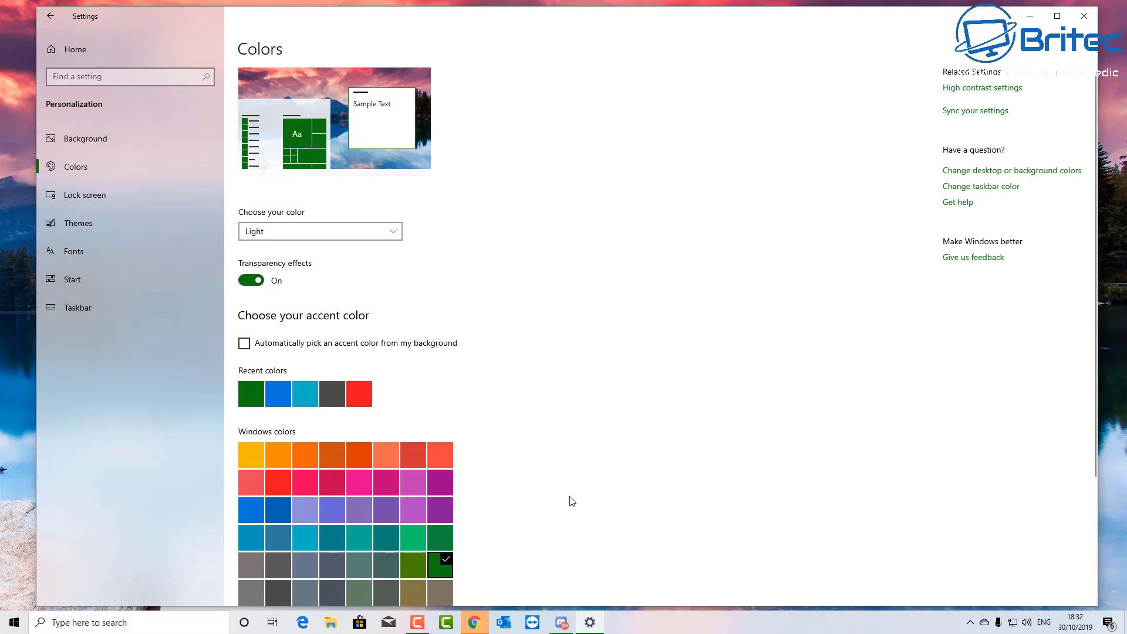
Toggle Transparency effects off and on, leaving them on
click(251, 281)
click(251, 282)
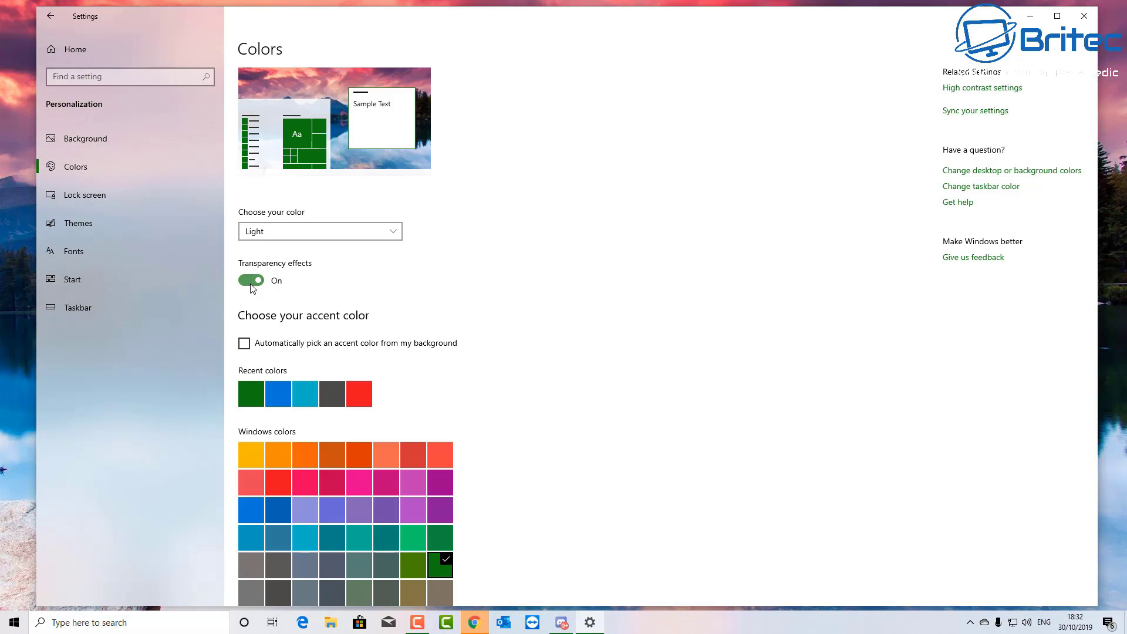
click(251, 282)
click(252, 282)
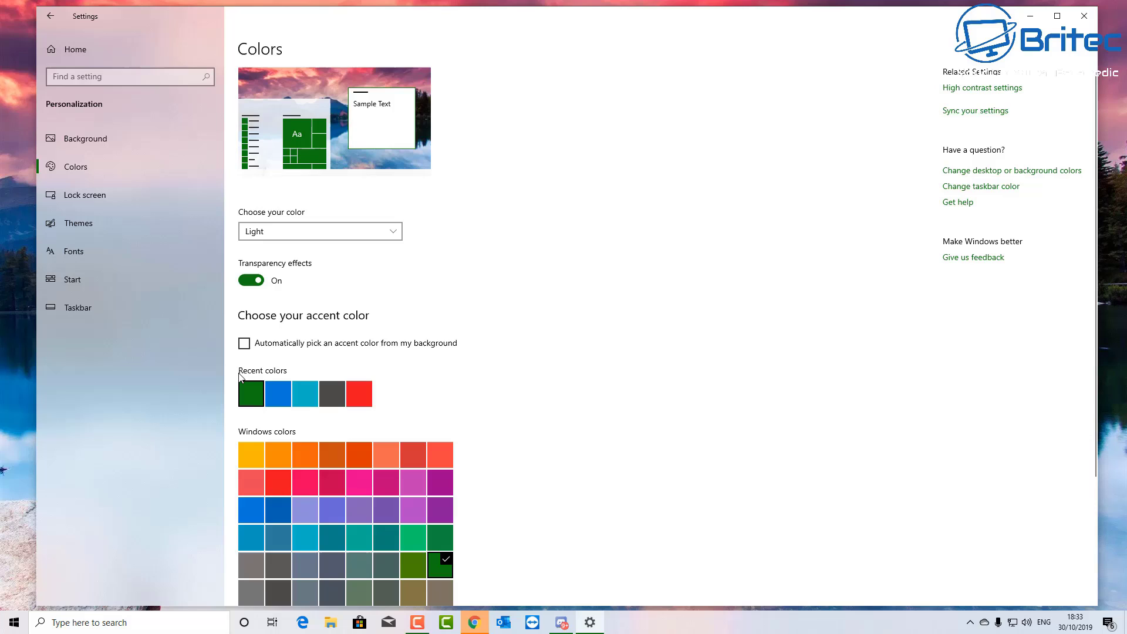
Choose dark grey as the accent and apply it to title bars and window borders
click(244, 343)
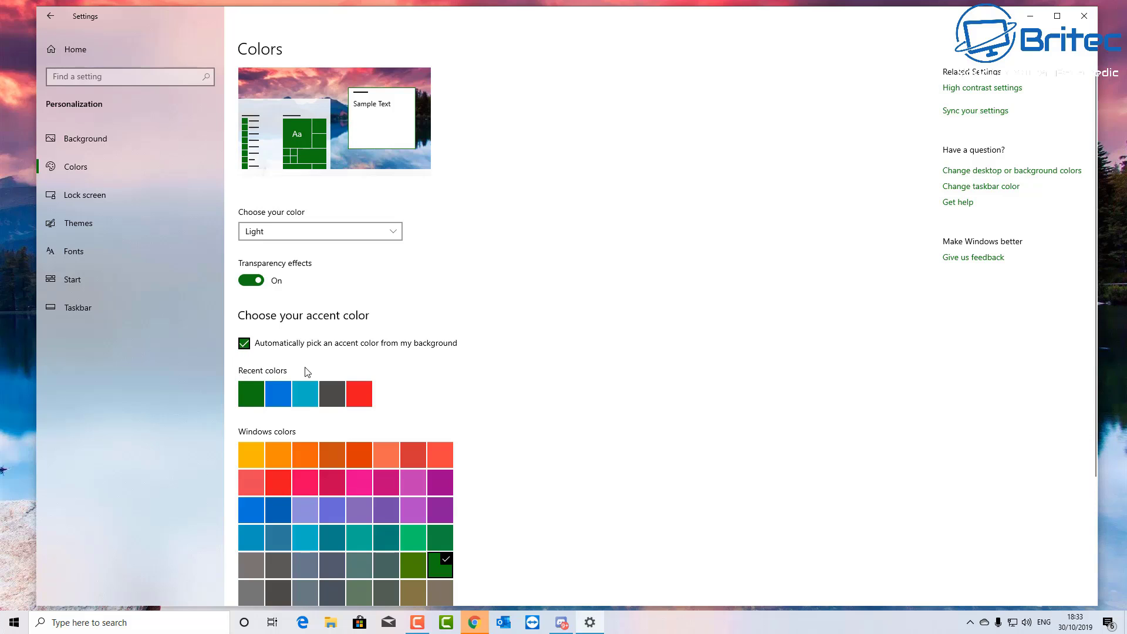
click(332, 395)
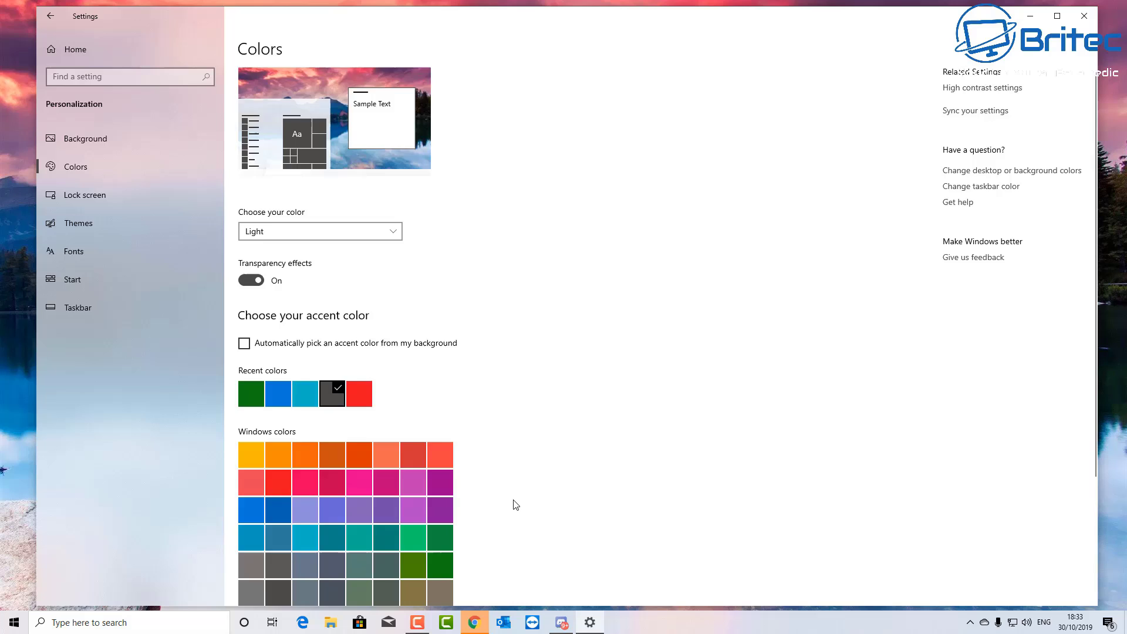
scroll(517, 504, down, 3)
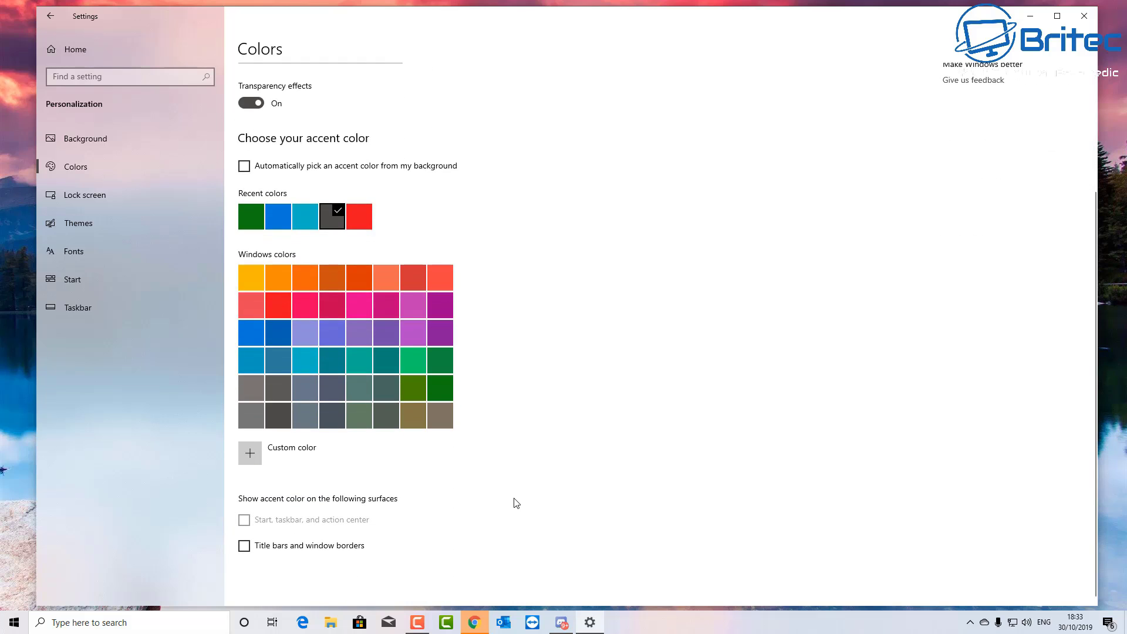
click(245, 546)
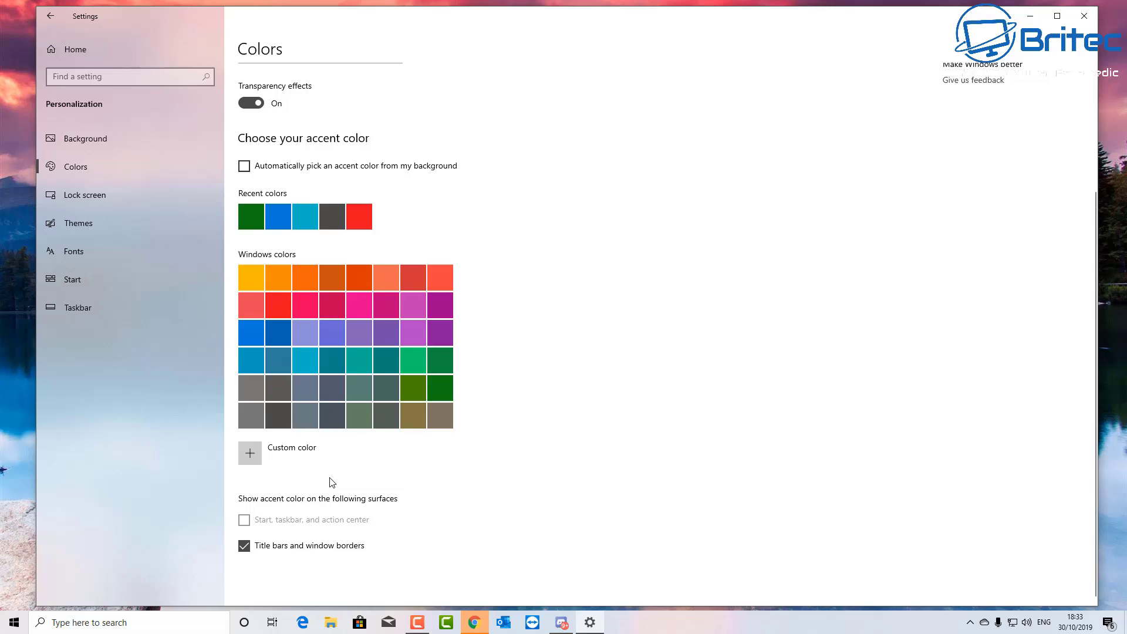
scroll(364, 486, up, 3)
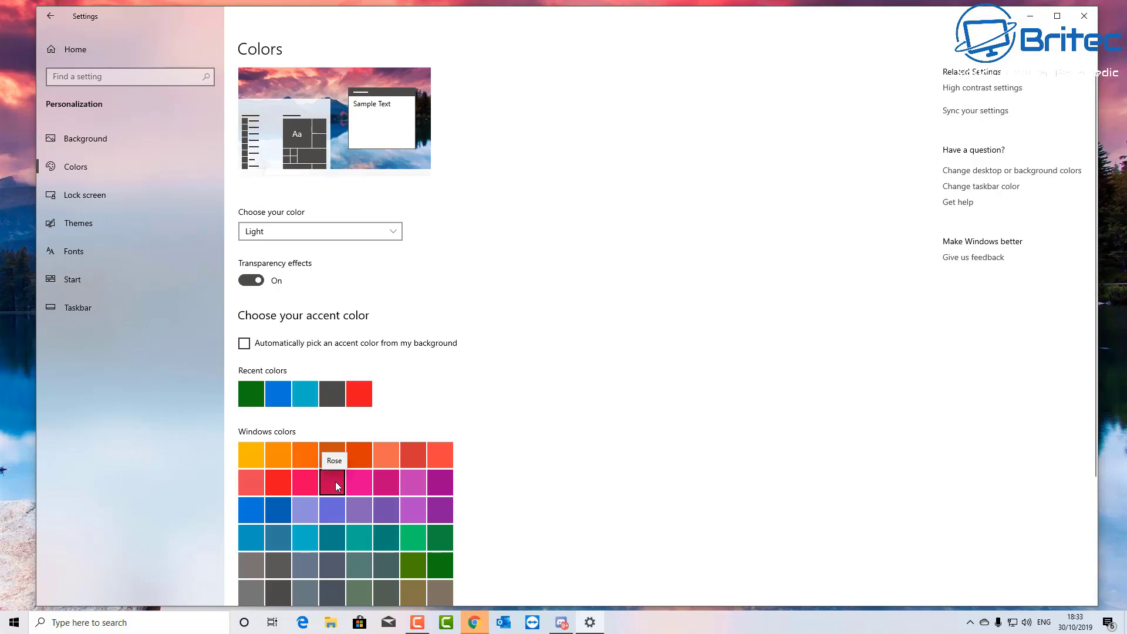
Switch Windows to Dark mode with transparency off, then open File Explorer to check it
click(381, 232)
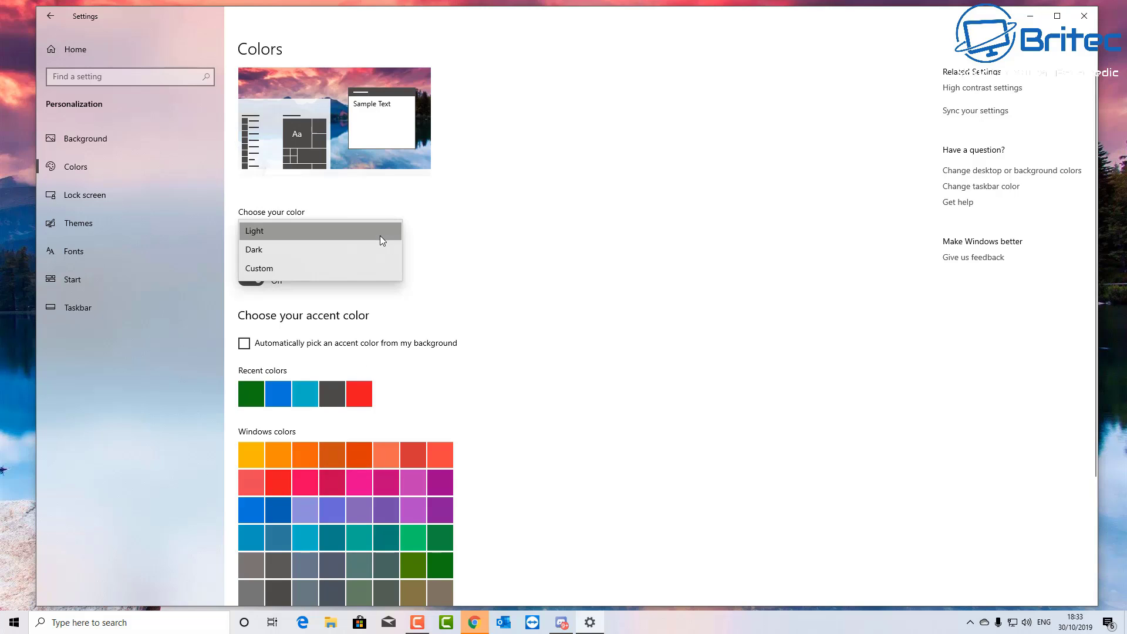
click(297, 251)
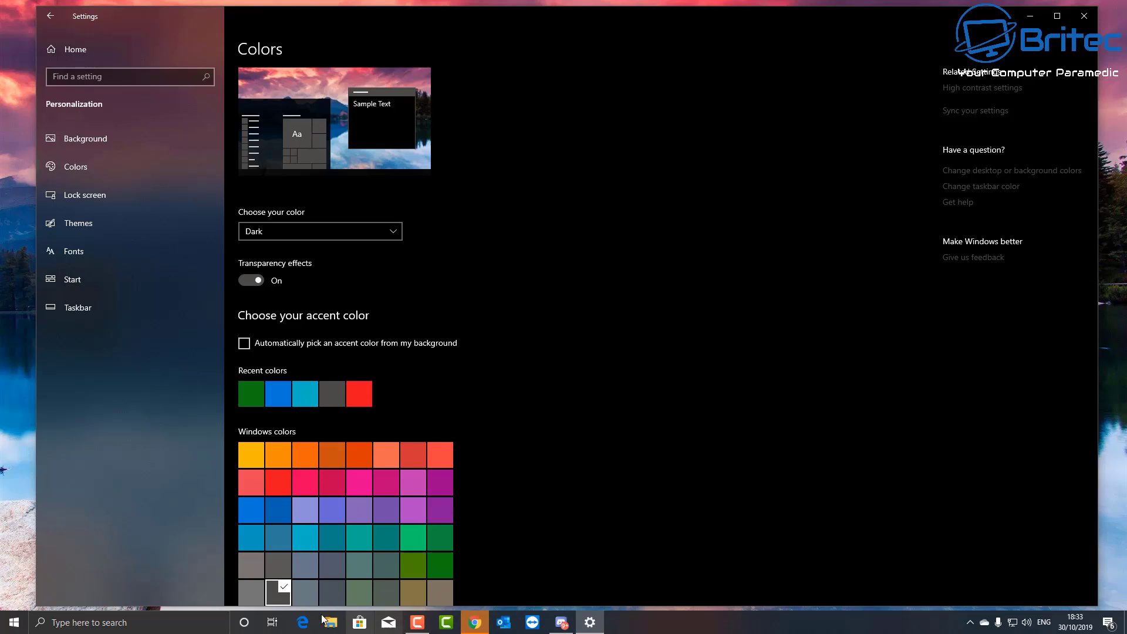
click(252, 281)
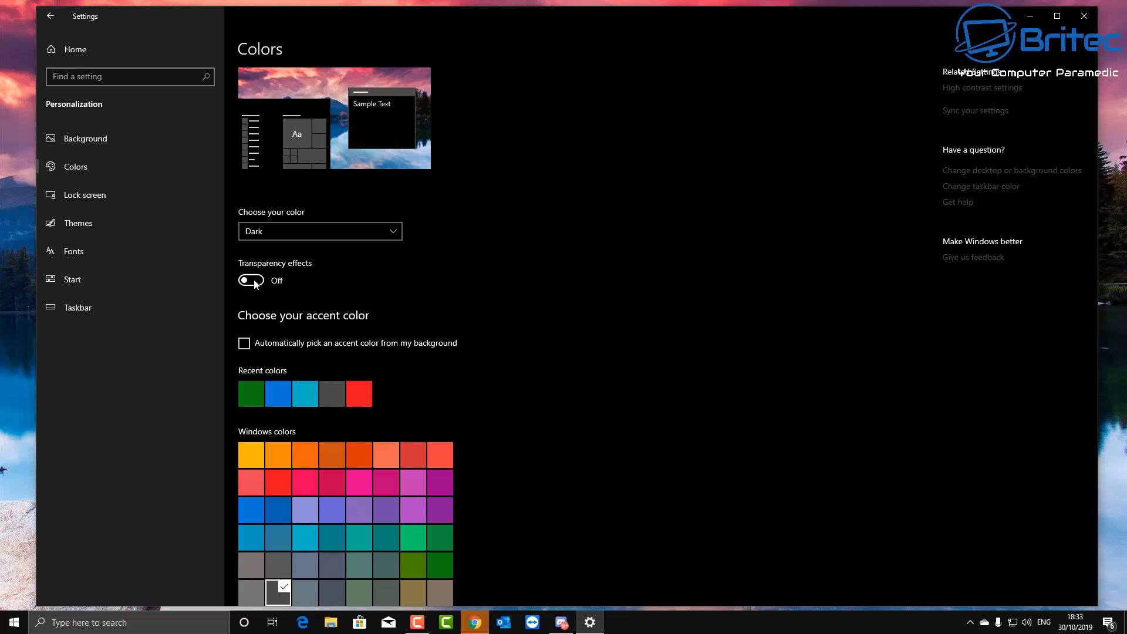
click(254, 281)
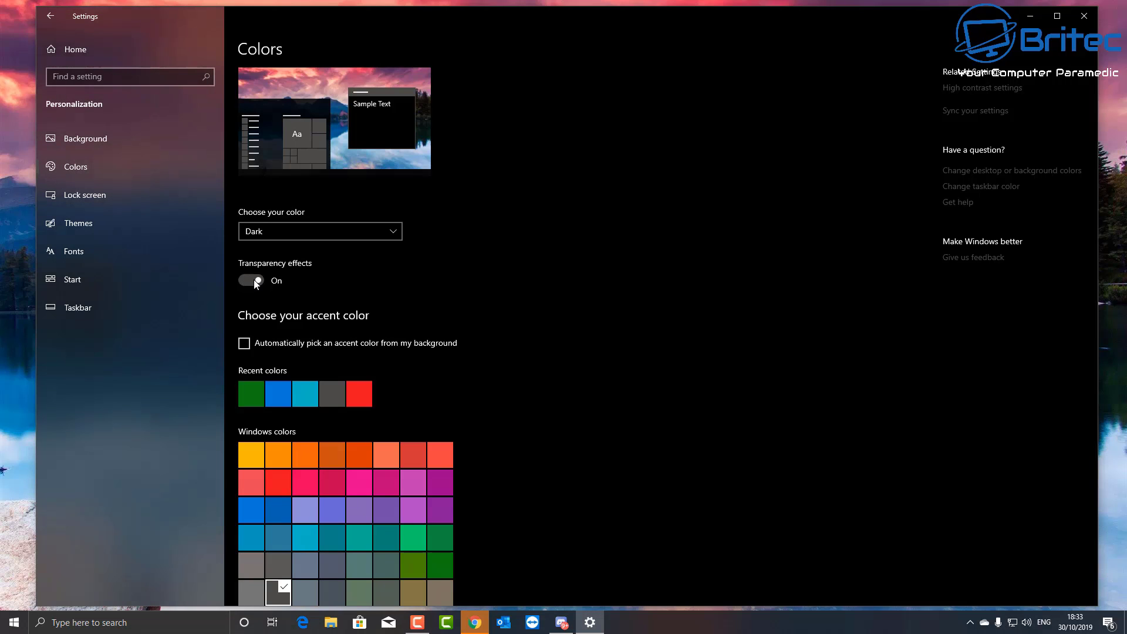
click(253, 280)
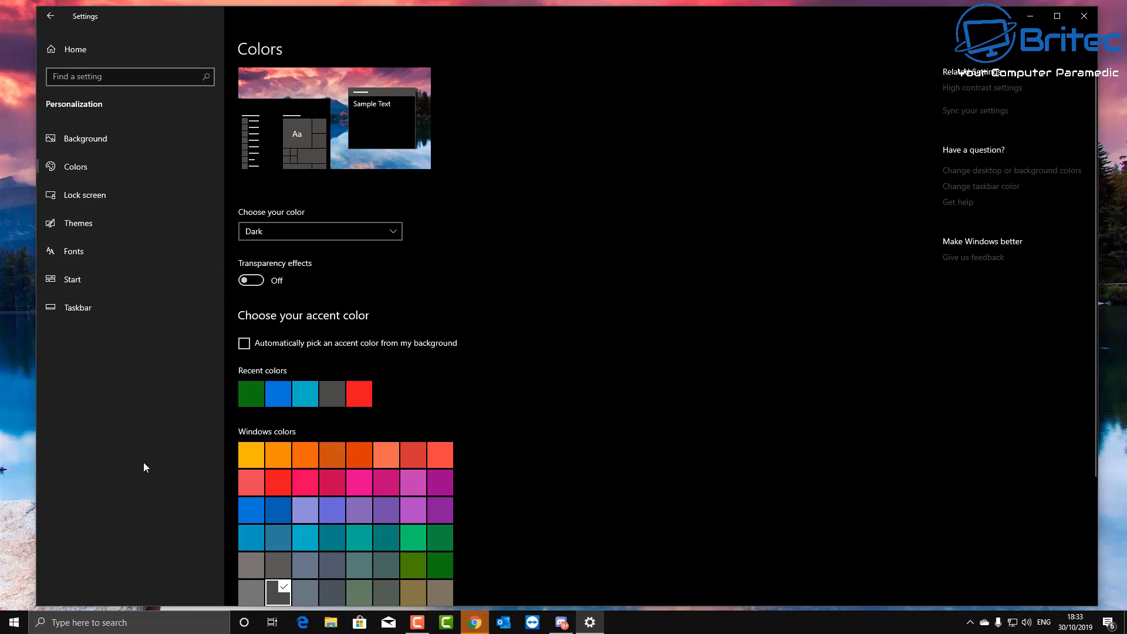
click(331, 623)
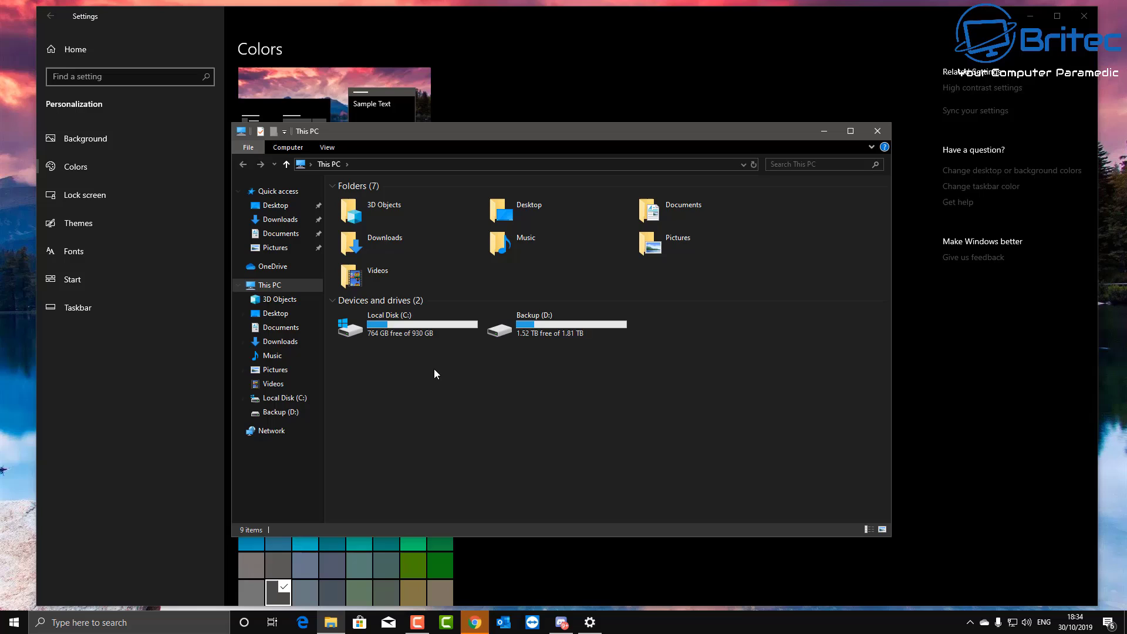
Open the Pictures folder, then go back up to This PC
double_click(662, 259)
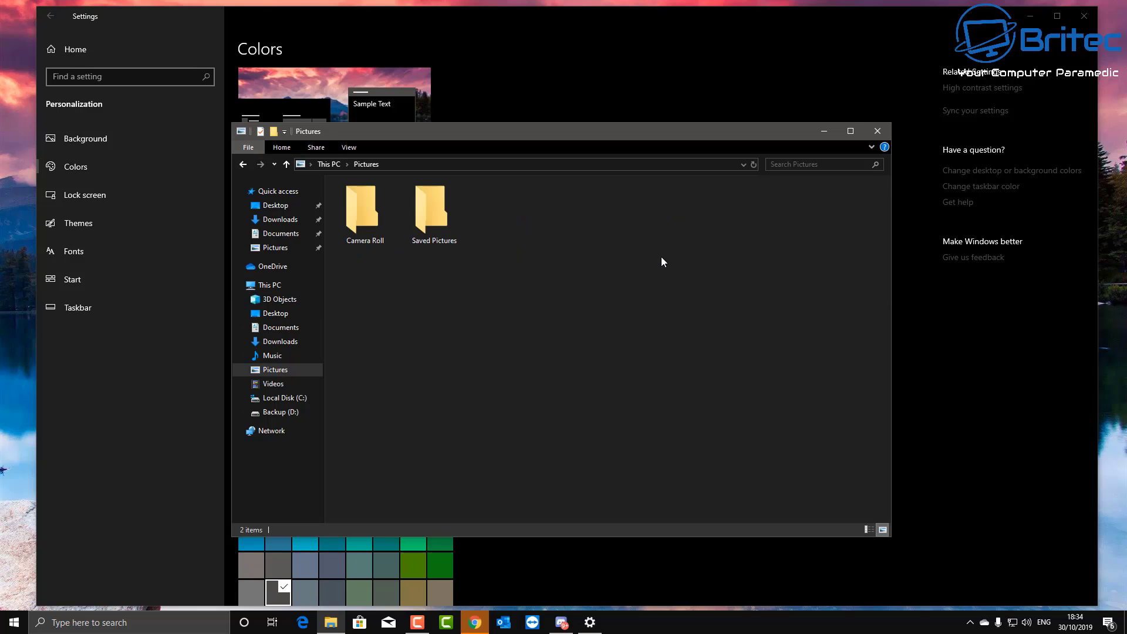
click(285, 164)
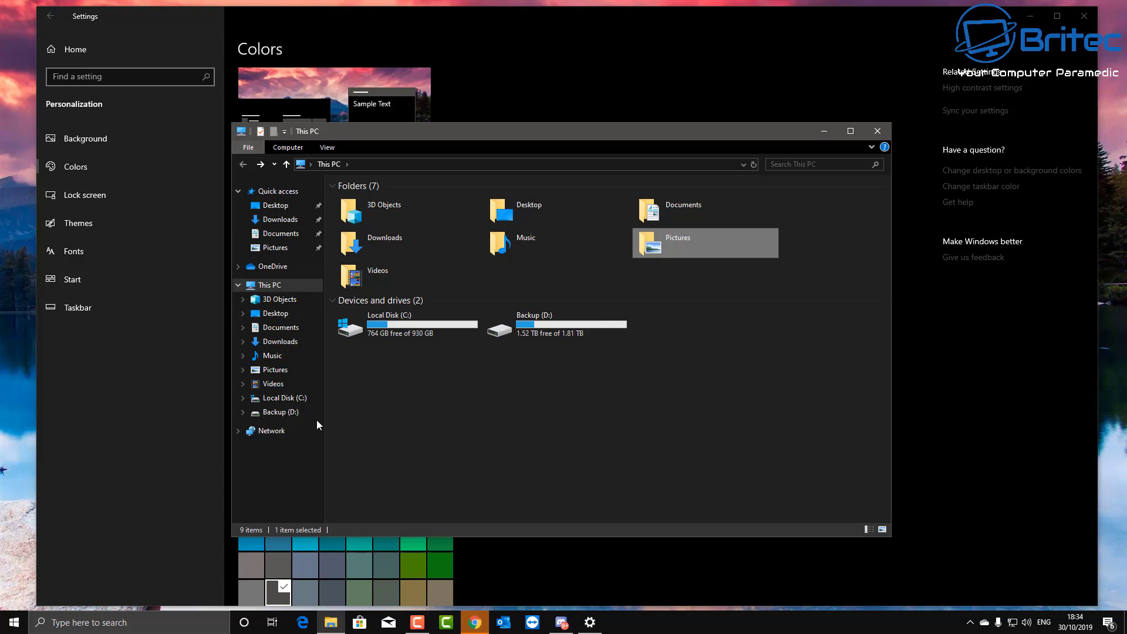
Close File Explorer, leave Transparency effects off, and go to the Background page
click(873, 138)
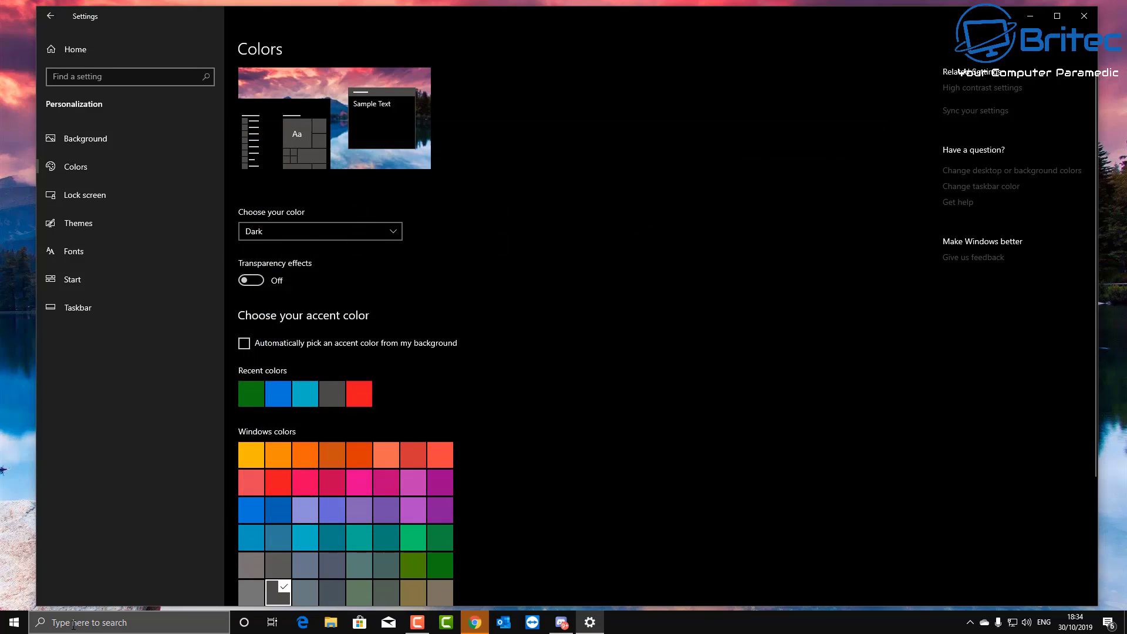
scroll(601, 473, down, 3)
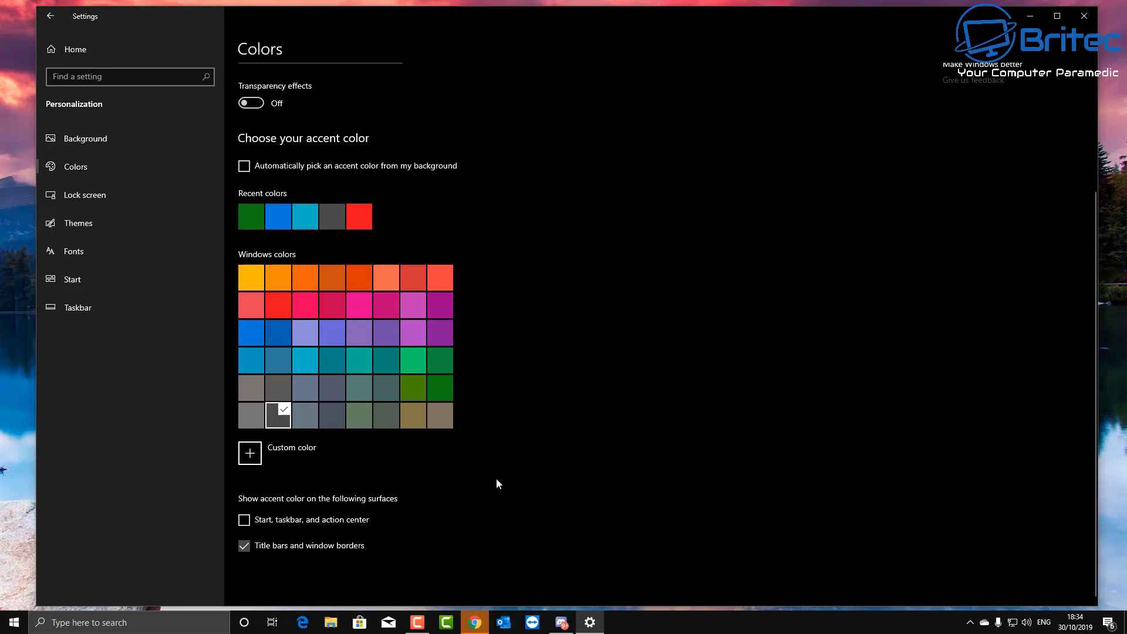
scroll(497, 470, up, 3)
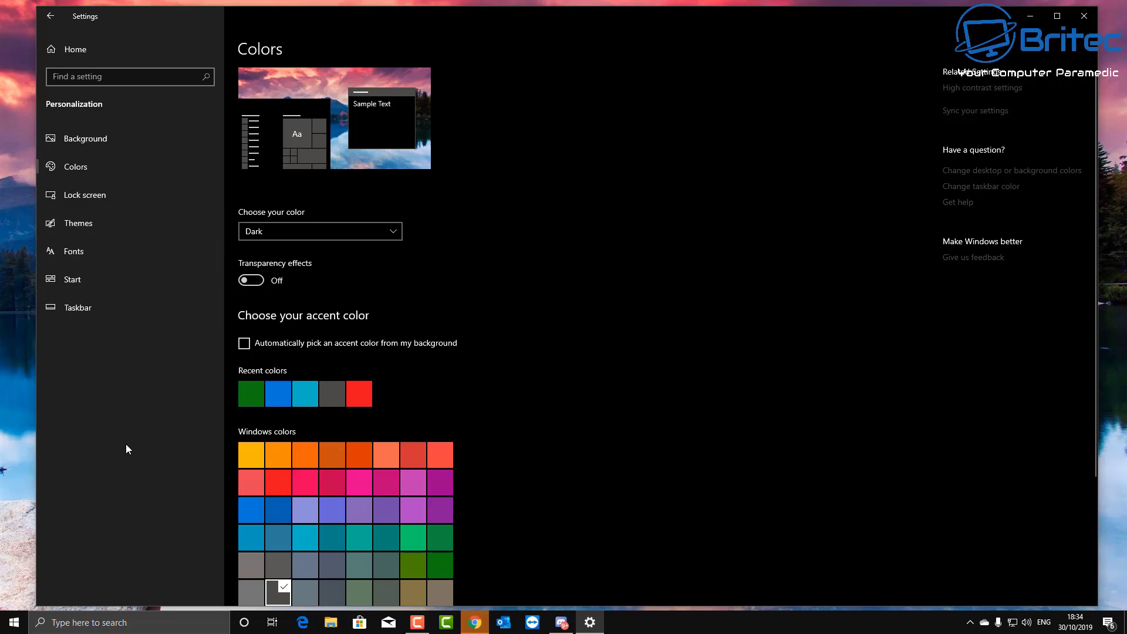
click(250, 281)
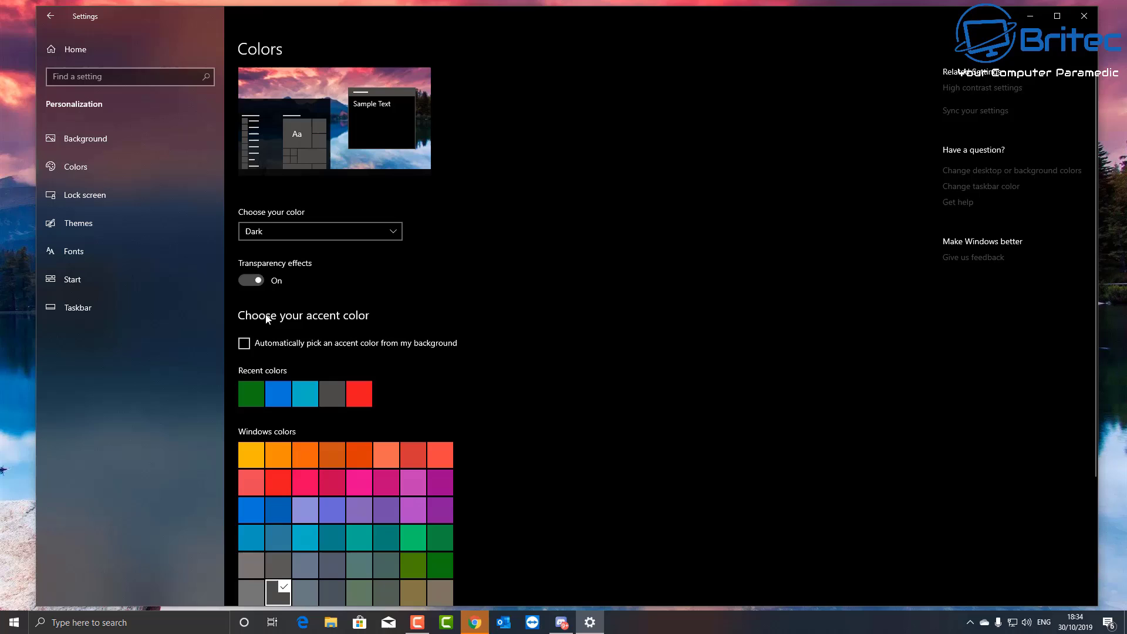
click(256, 280)
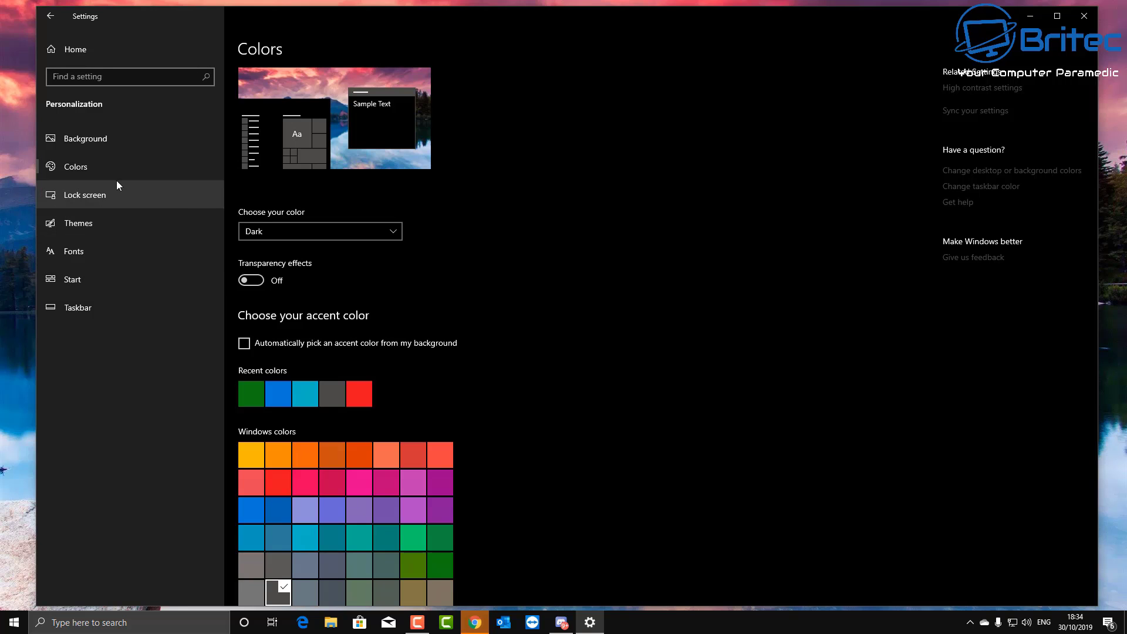
click(108, 152)
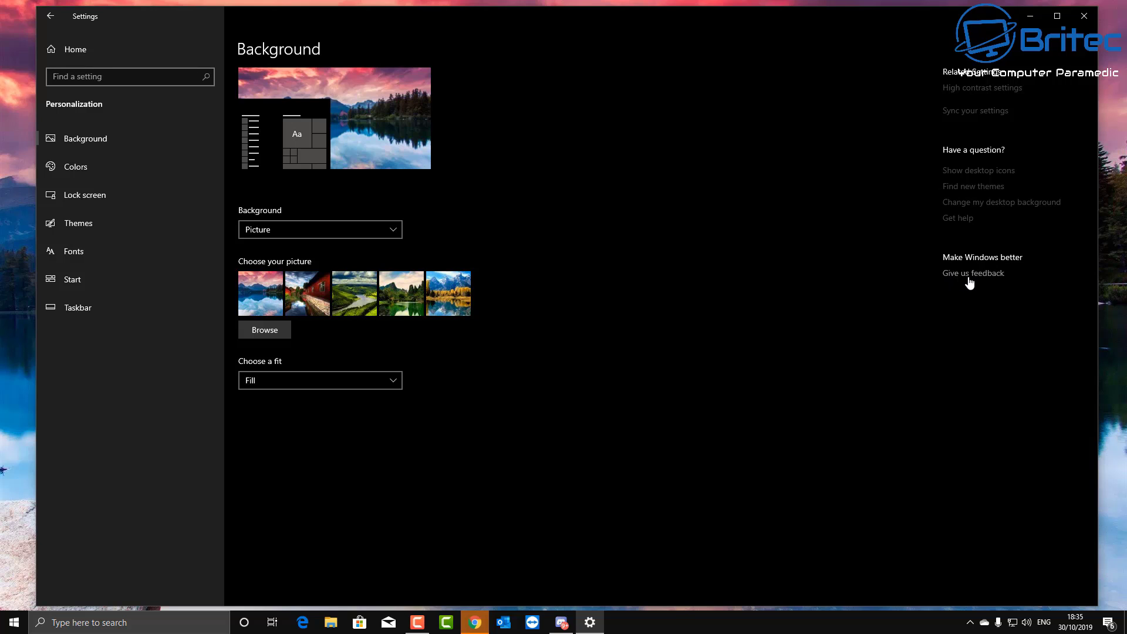
Return to Colors and pick the orange swatch as the accent colour
click(94, 170)
scroll(376, 451, down, 3)
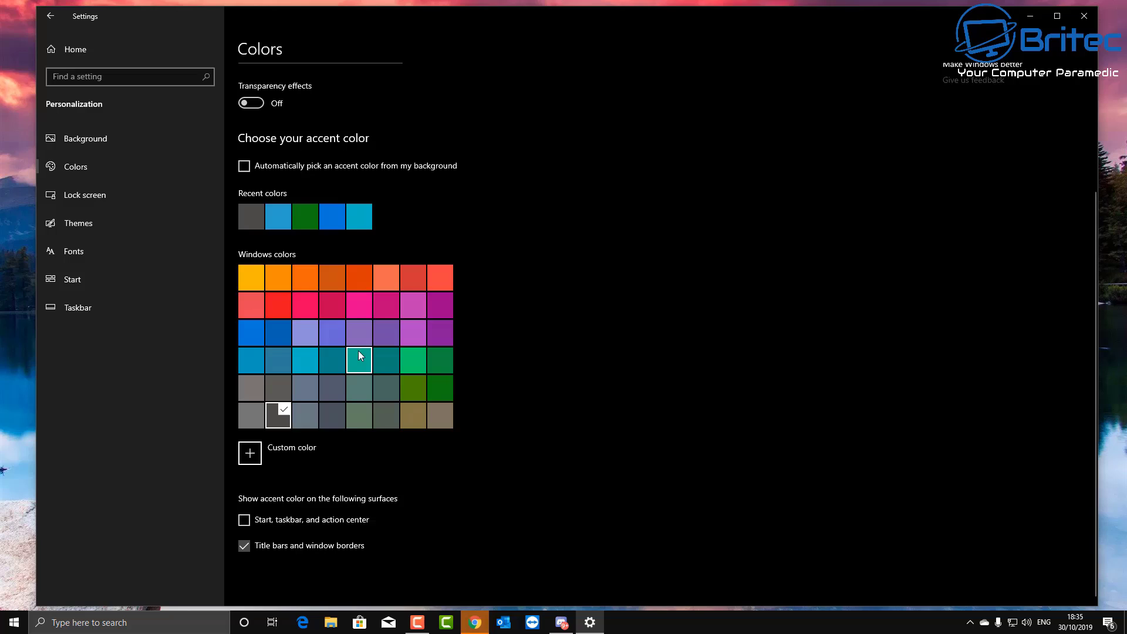
click(361, 285)
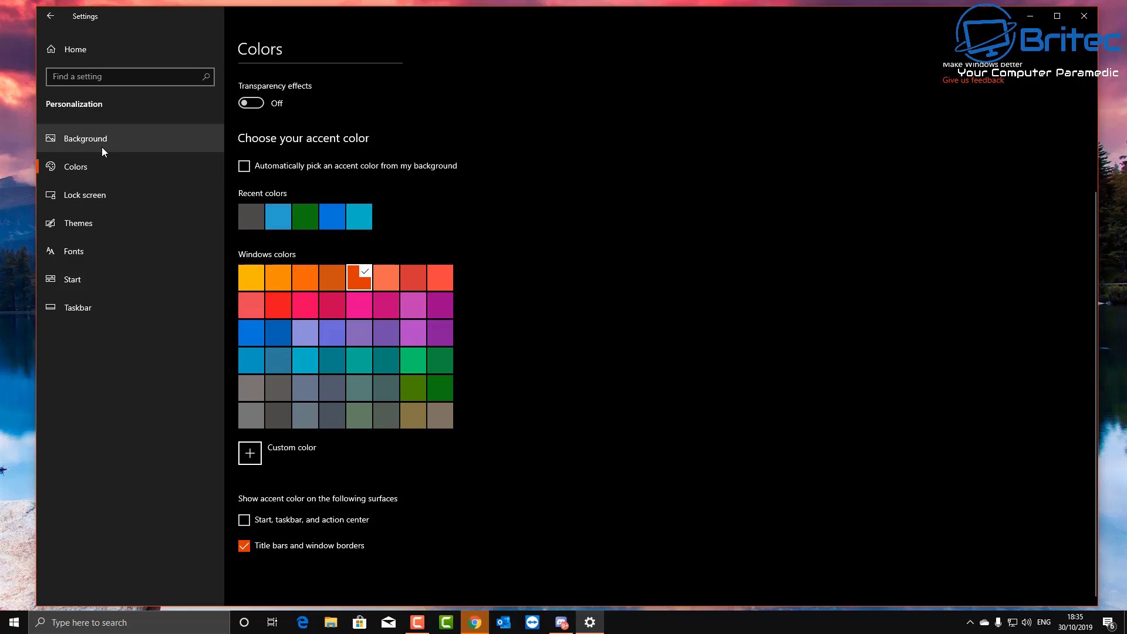
Open and dismiss the Start menu to preview the orange accent
click(16, 614)
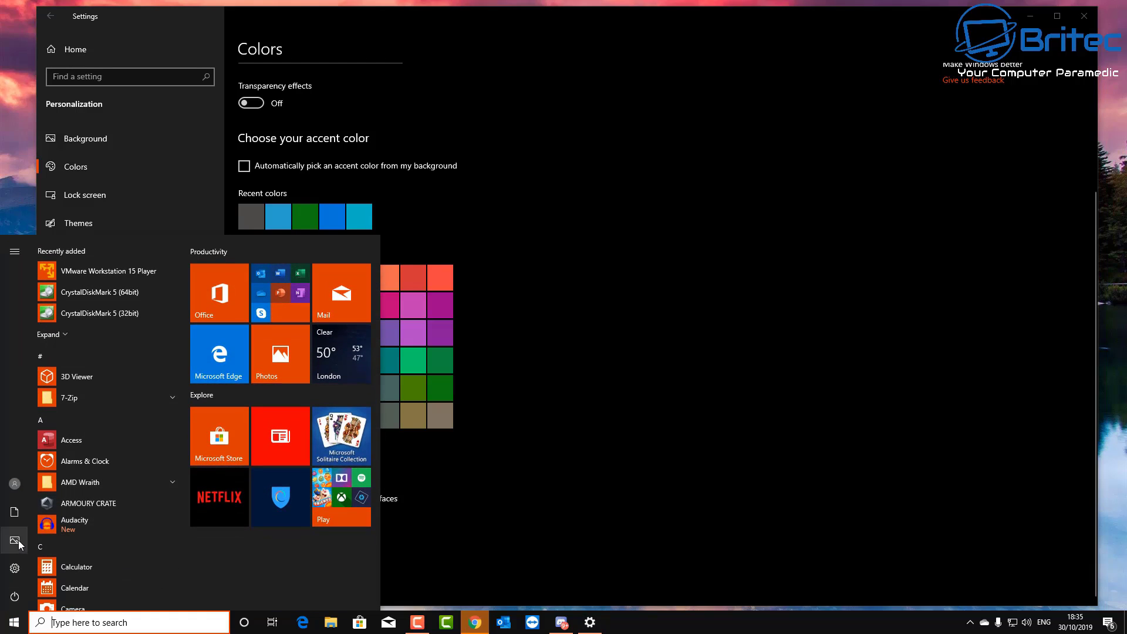
click(16, 569)
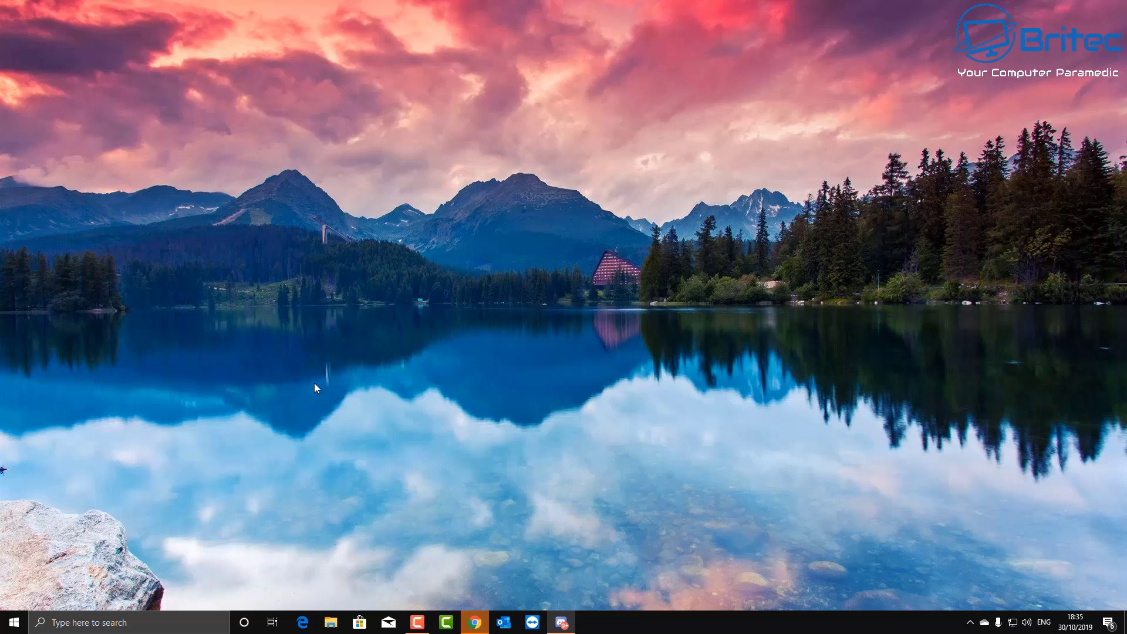
click(15, 623)
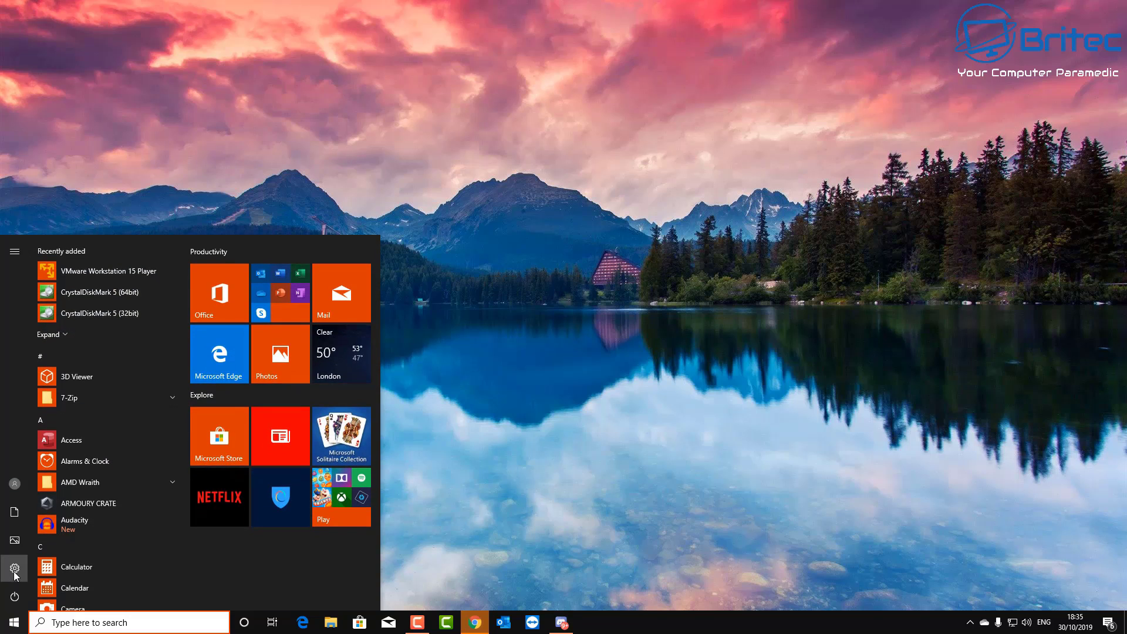
click(14, 570)
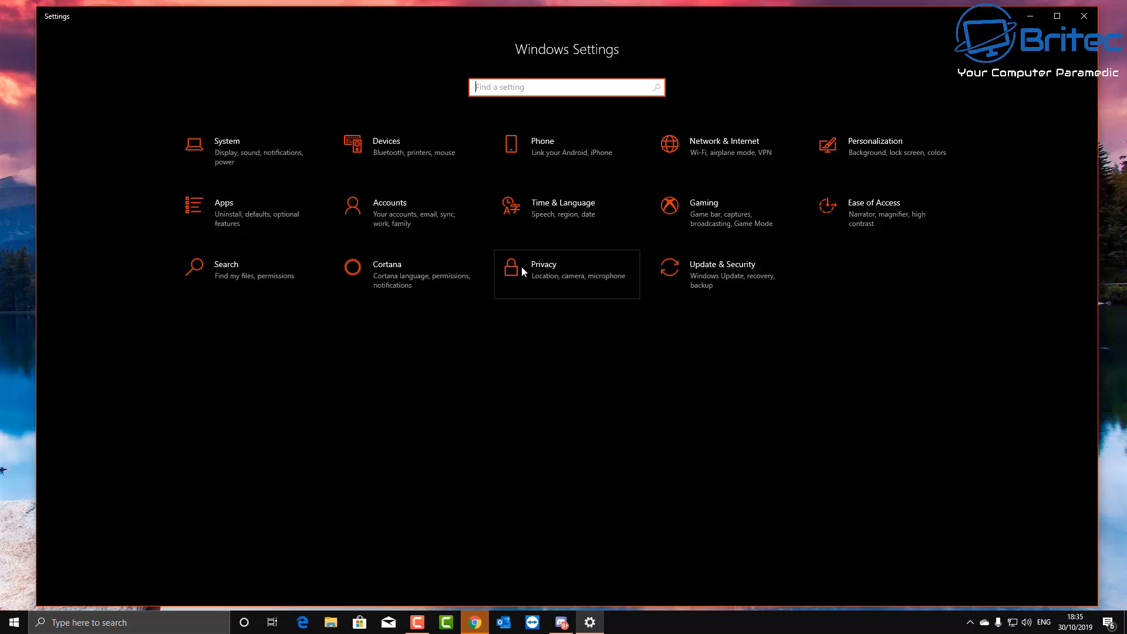
click(14, 622)
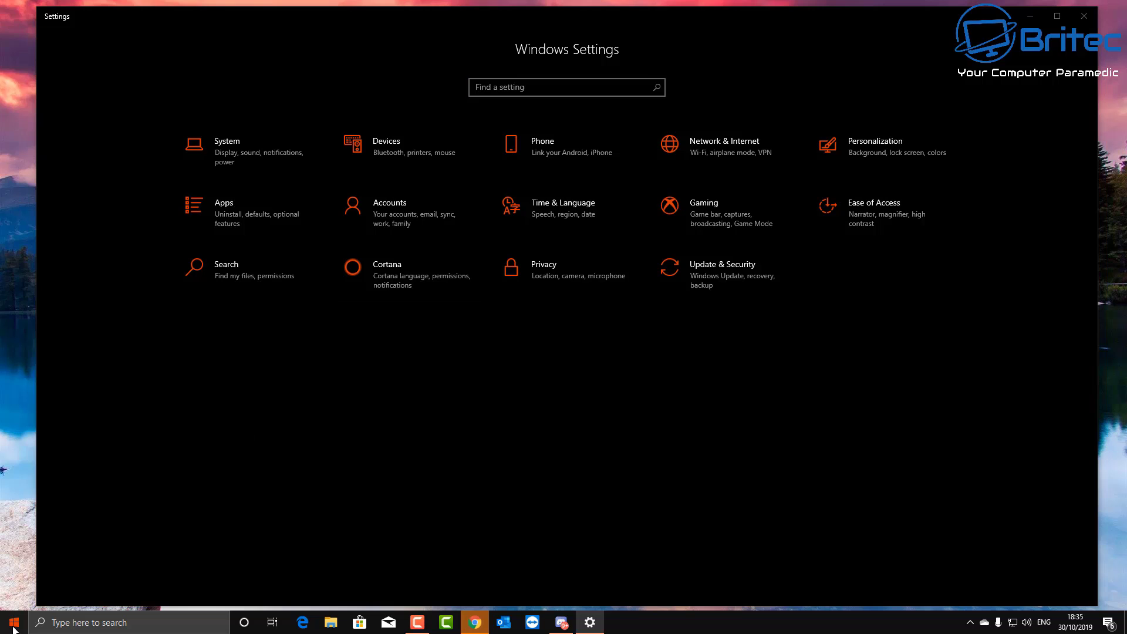
click(13, 569)
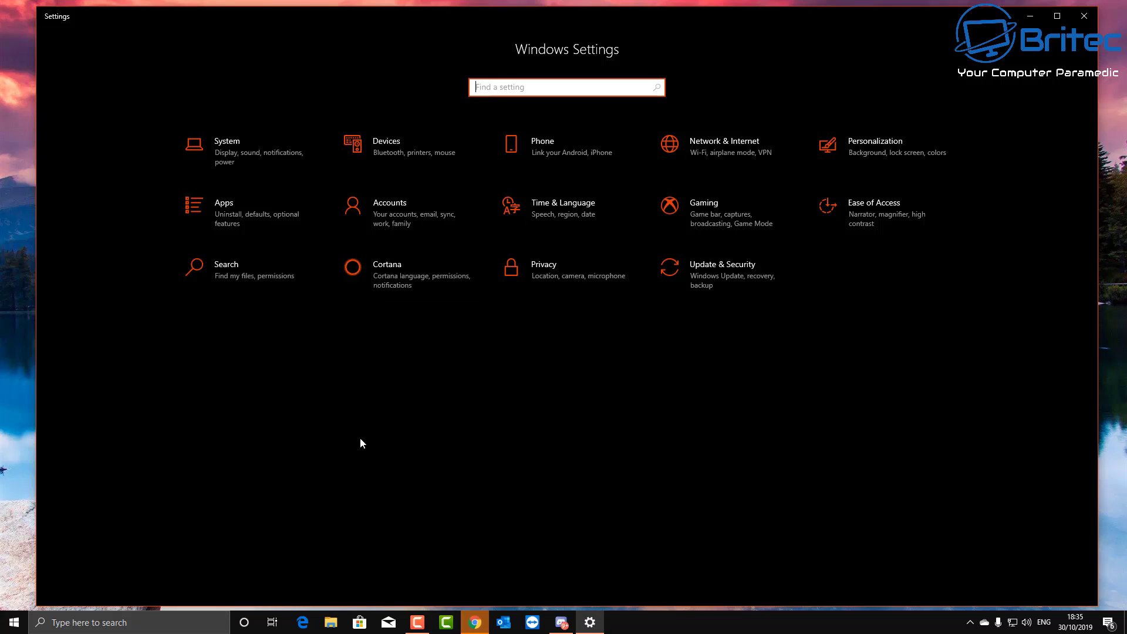
Close the Settings window and reopen it from the Start menu
click(1084, 16)
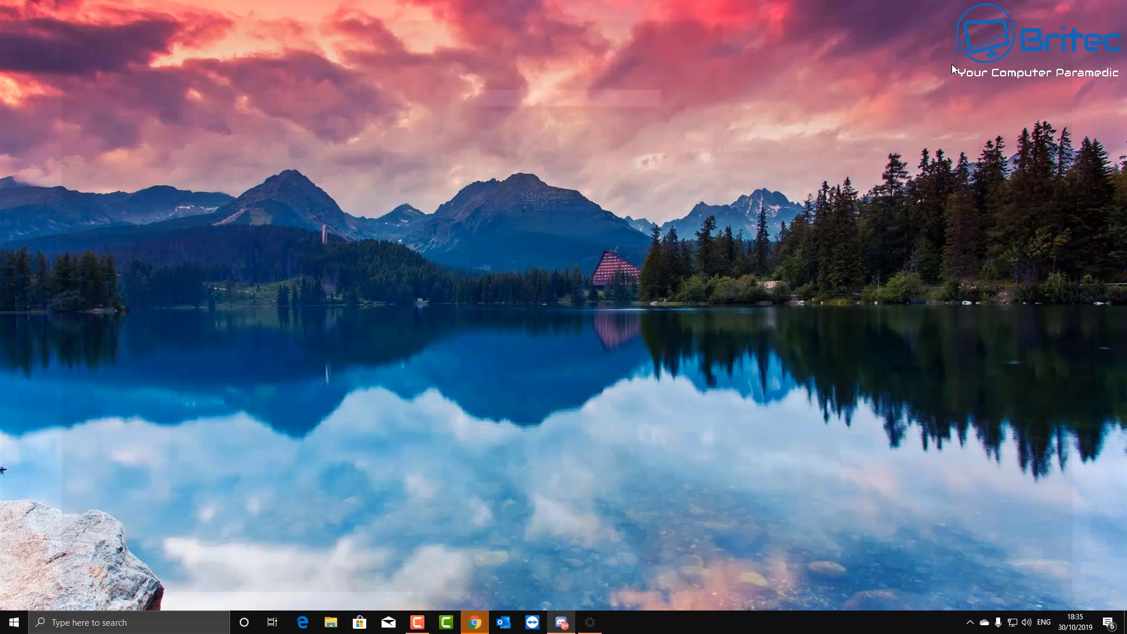
click(14, 622)
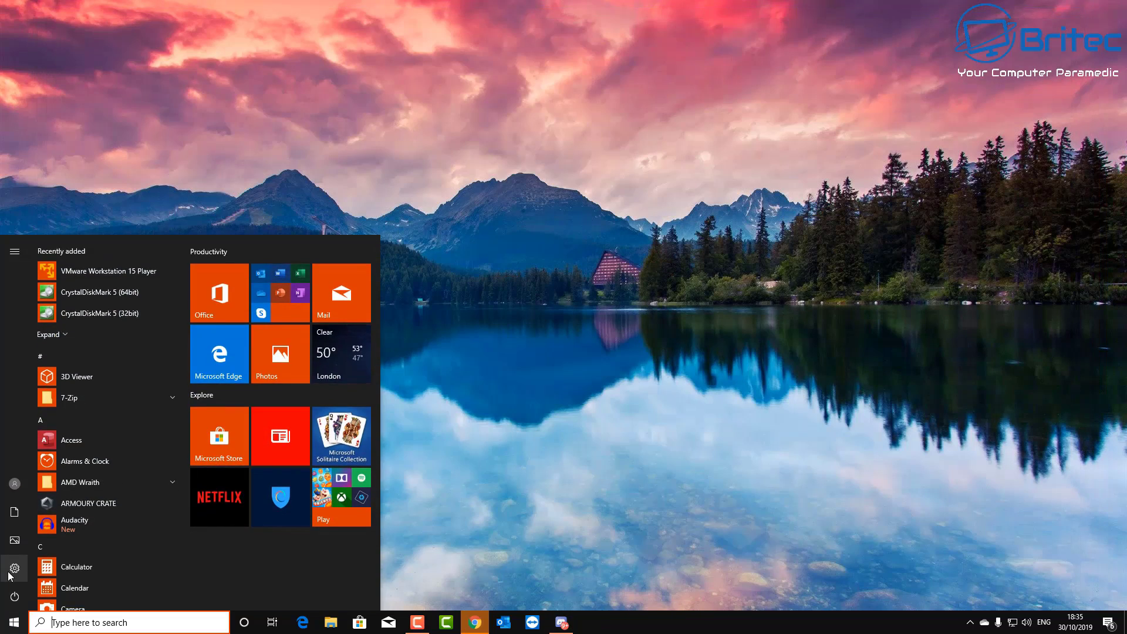
click(14, 569)
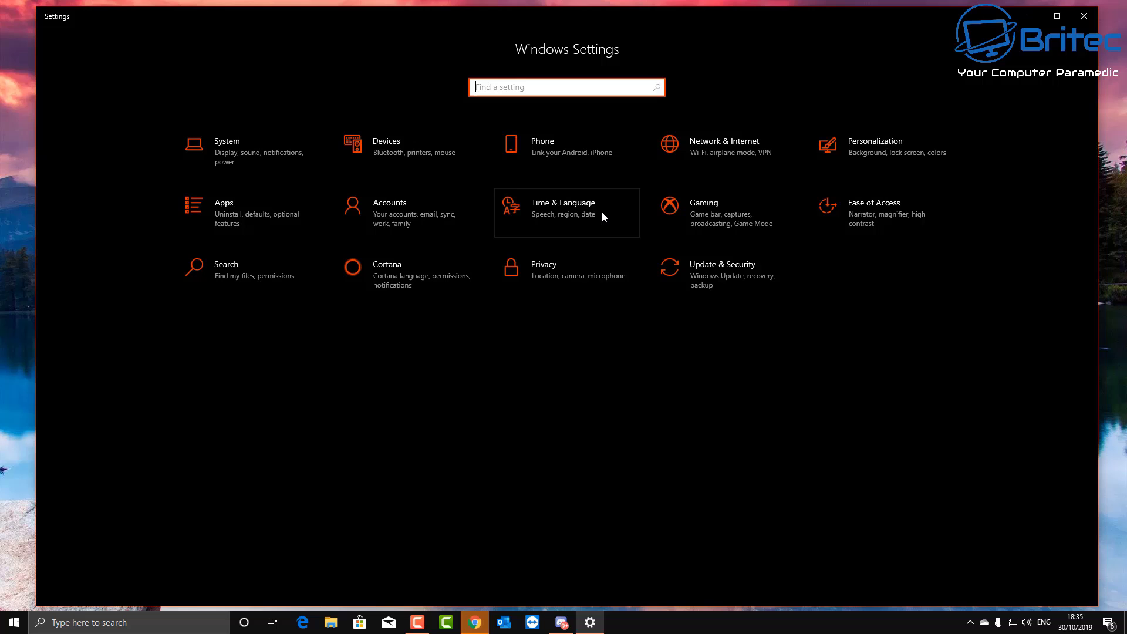
Change the accent from orange to dark grey under Personalization > Colors, then return home
click(875, 141)
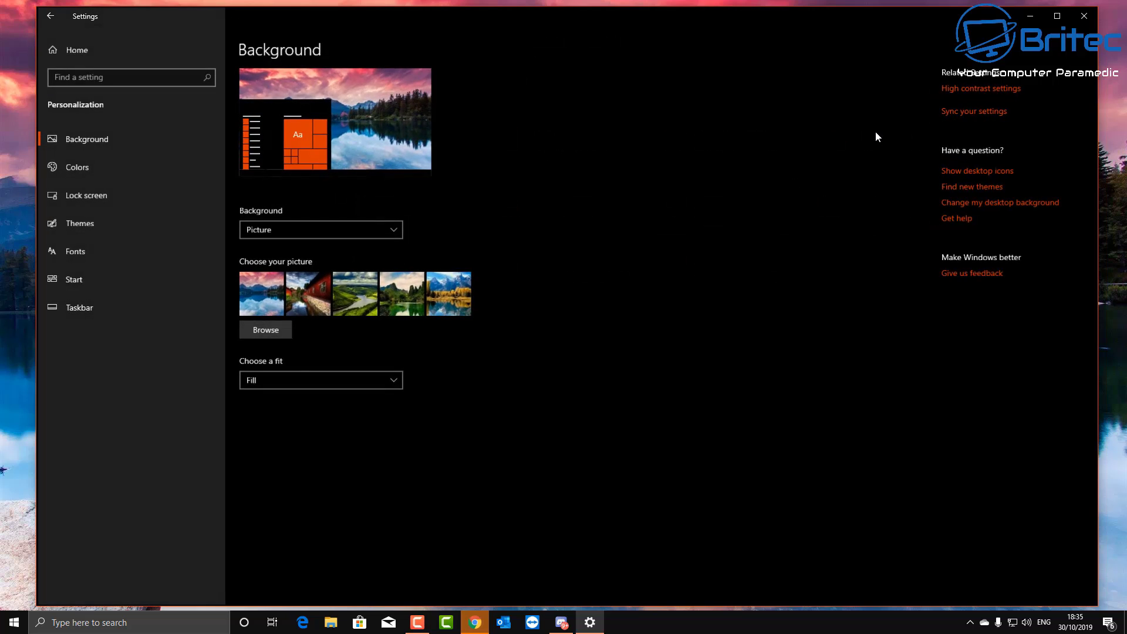
click(84, 168)
scroll(351, 418, down, 3)
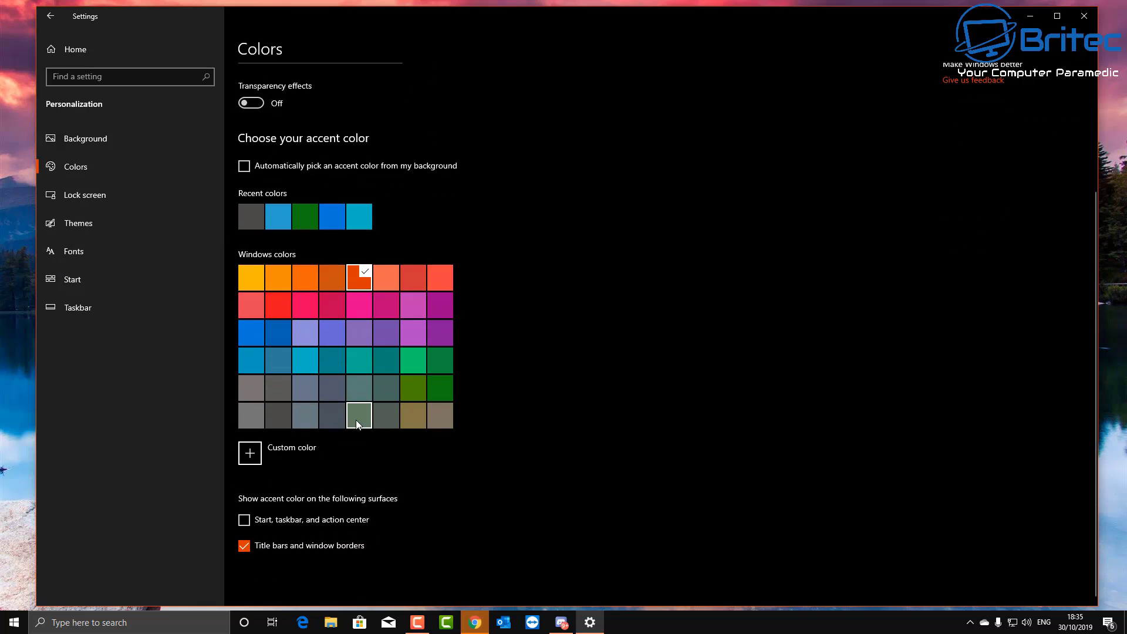
click(279, 417)
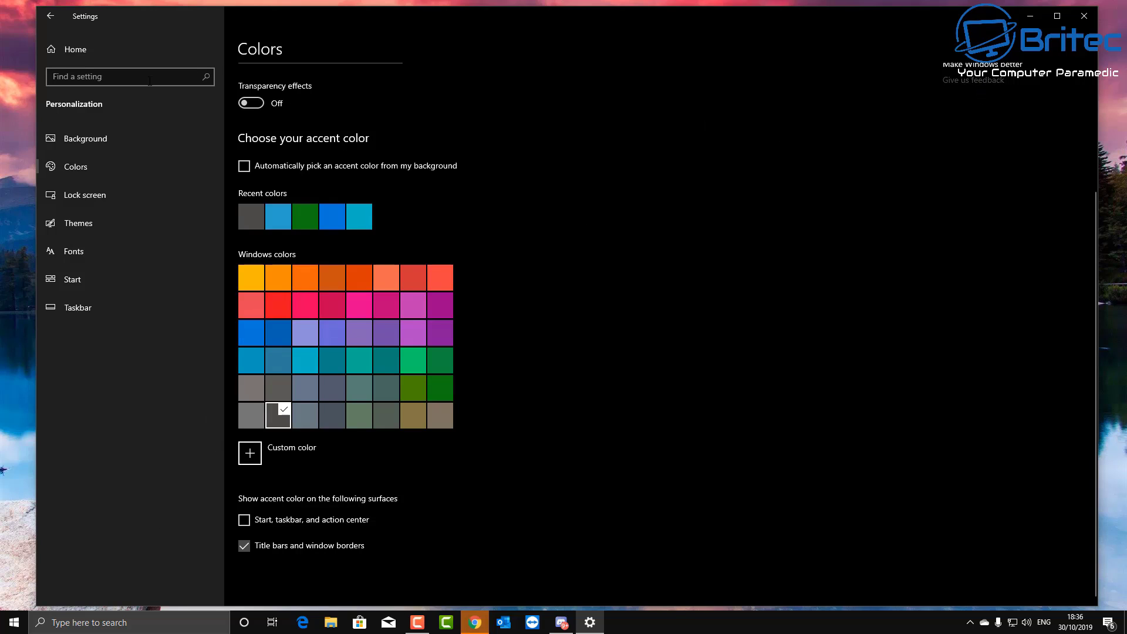
click(52, 16)
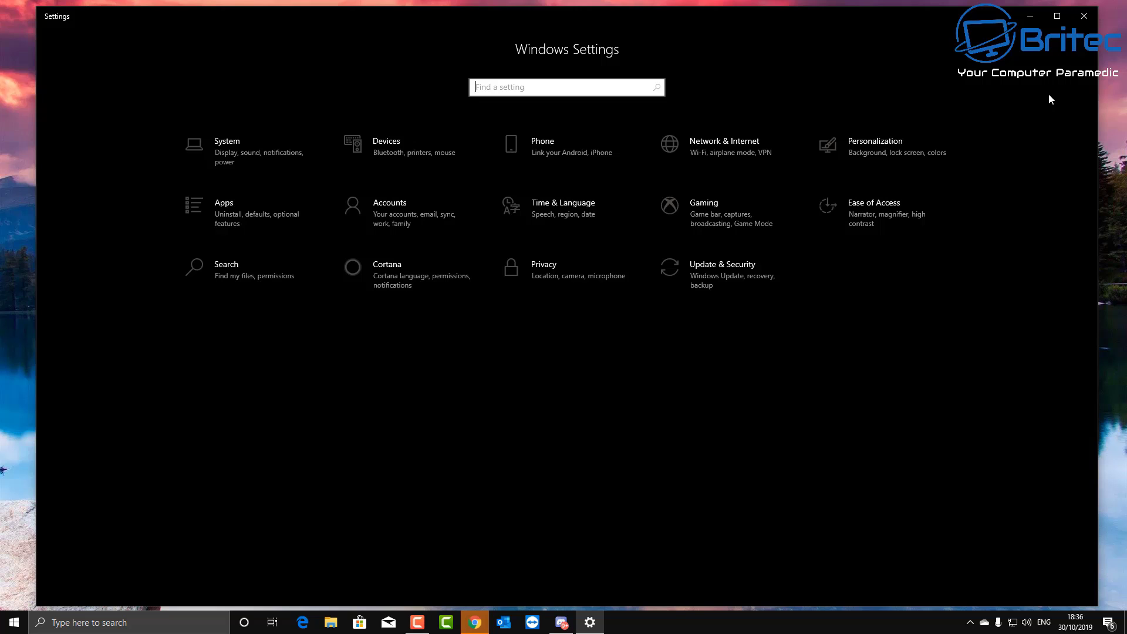
Close the Settings window with its top-right X button
click(1084, 17)
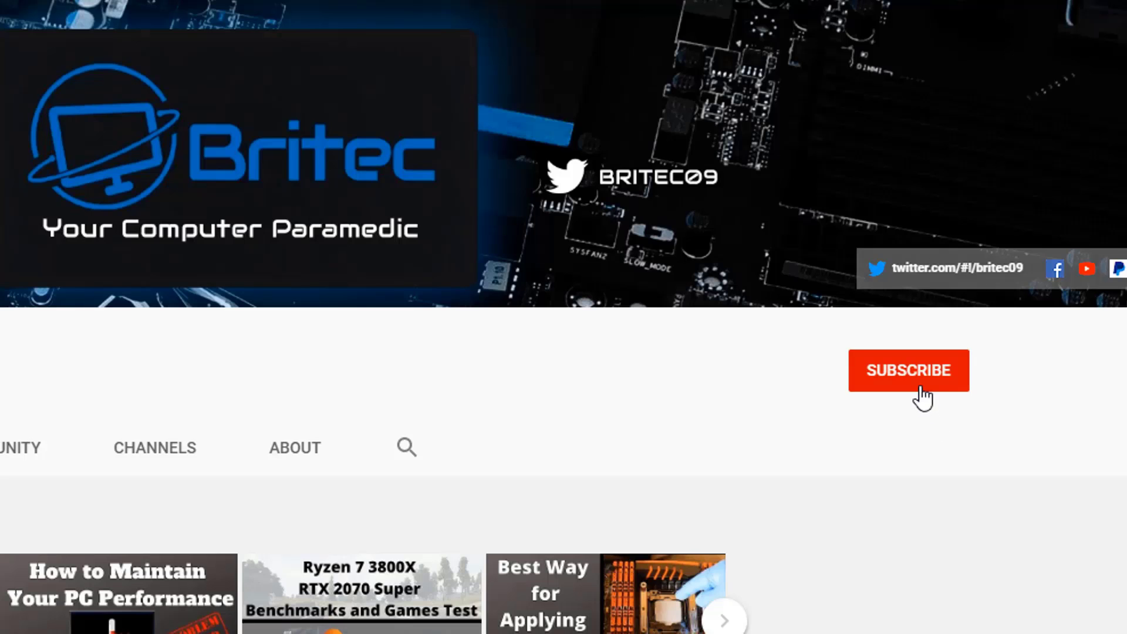
Subscribe to the Britec channel and set its bell notifications to All
click(922, 398)
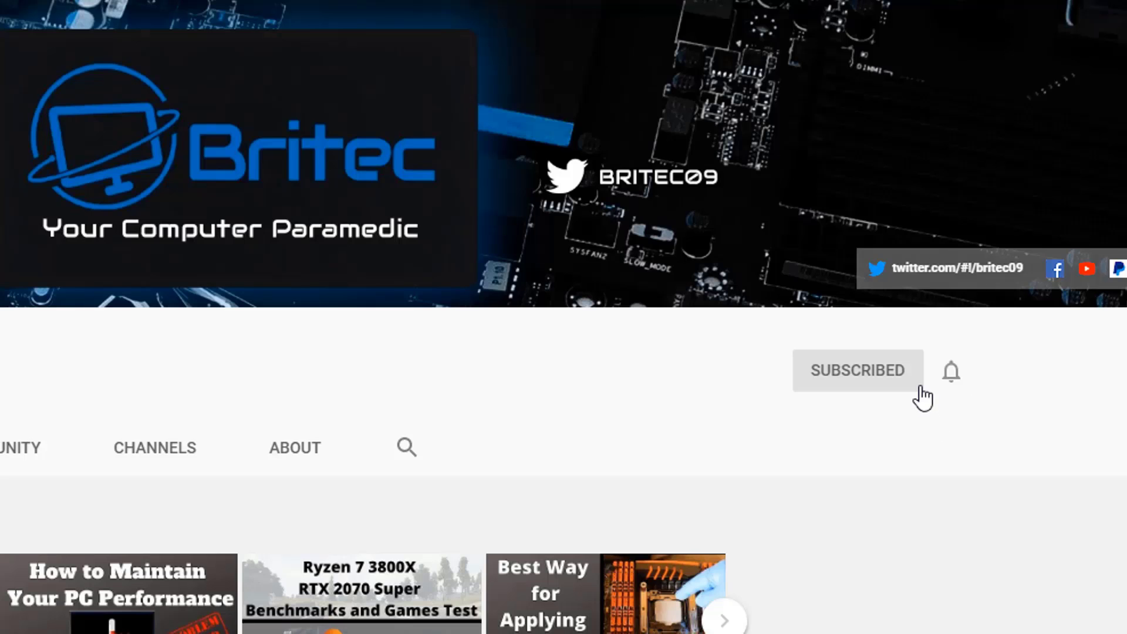
click(952, 376)
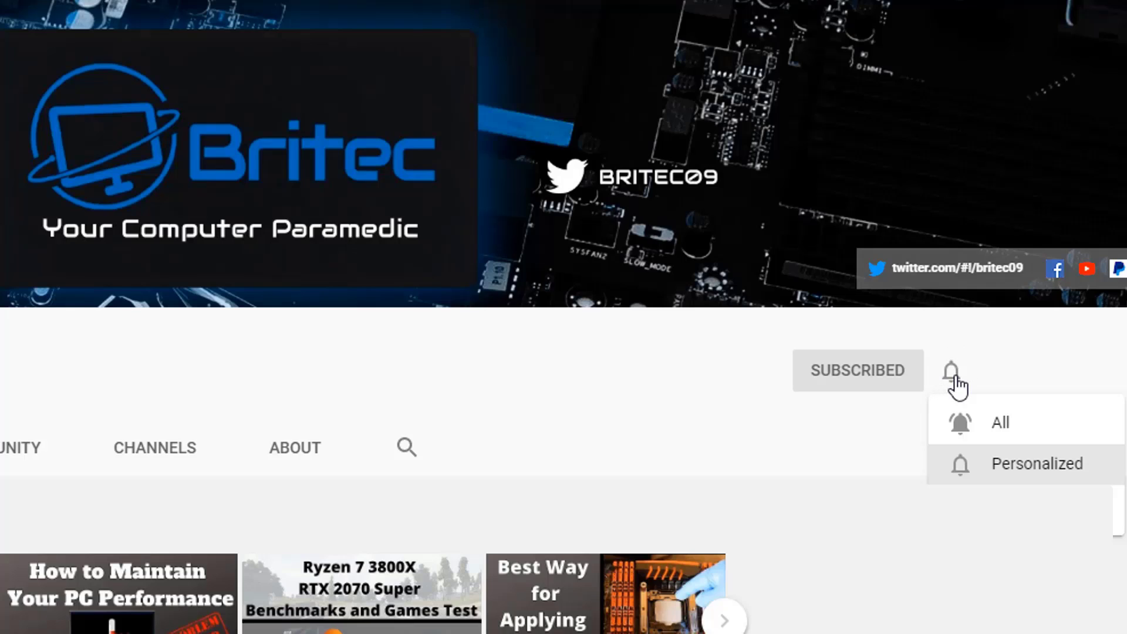
click(980, 426)
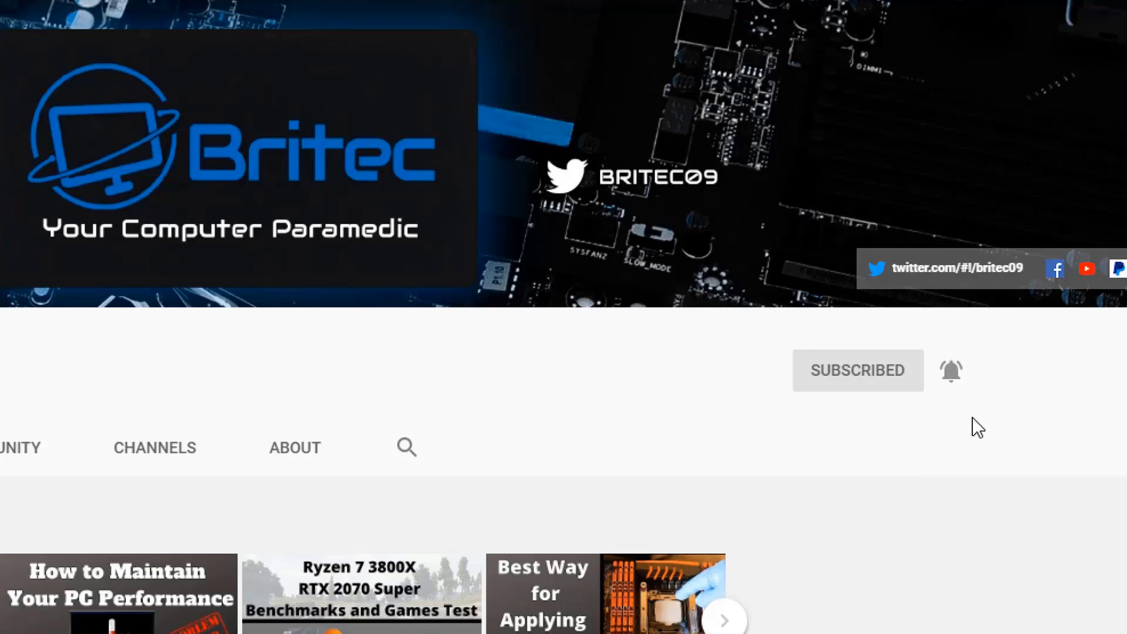